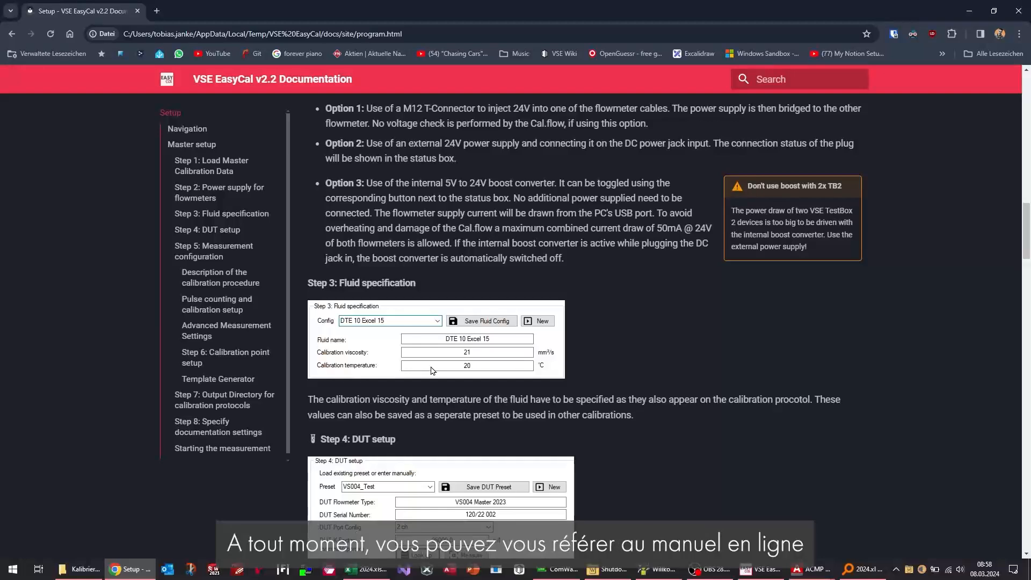
- Read the manual's setup steps from the fluid specification through the template generator
scroll(432, 369, "down", 1)
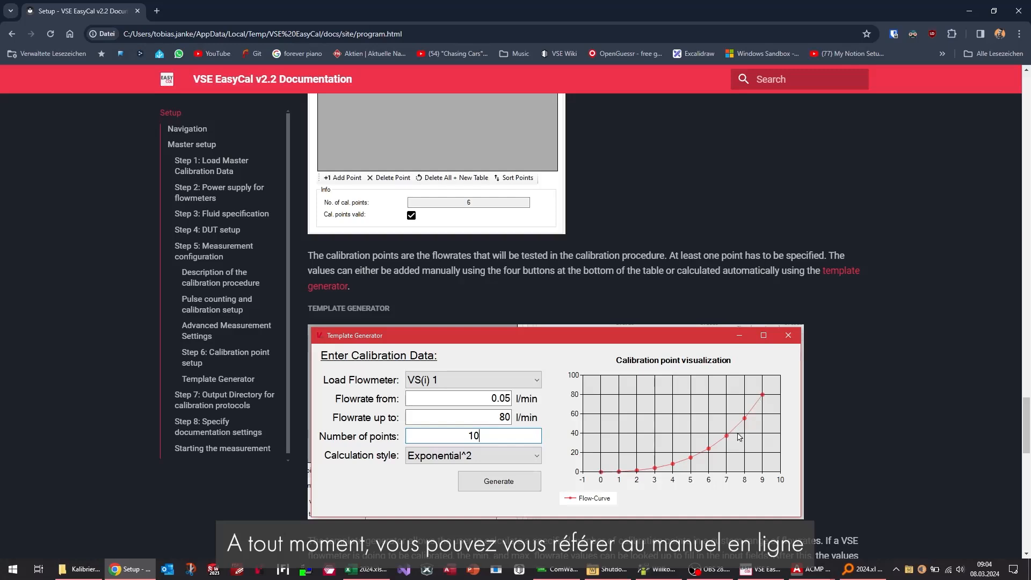
scroll(671, 471, "down", 2)
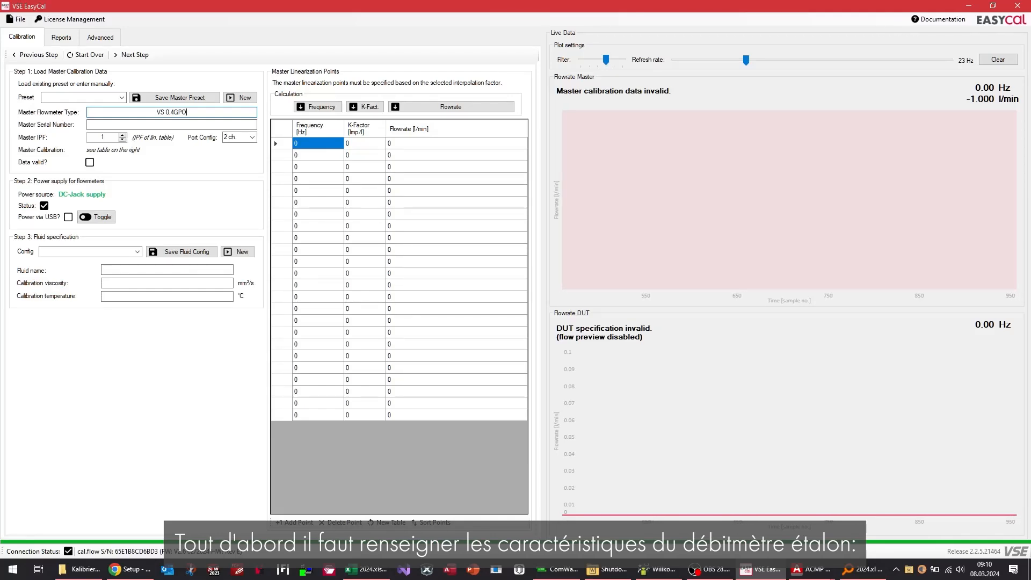
- Enter the master flowmeter type VS 0,4GPO12V-32N11 and the master serial number 120/22 015
type("12")
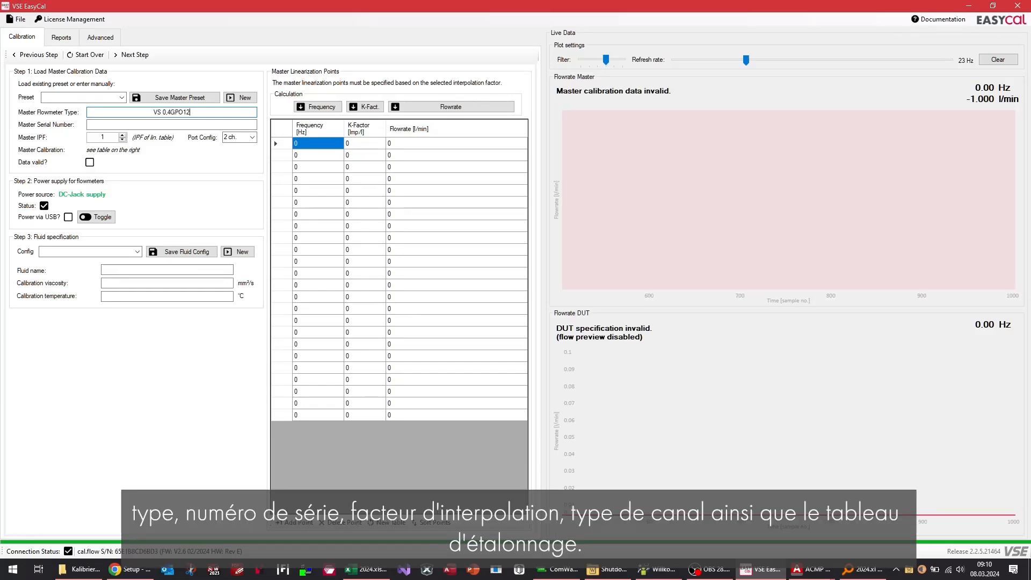
type("V-32N11")
left_click(135, 124)
type("120")
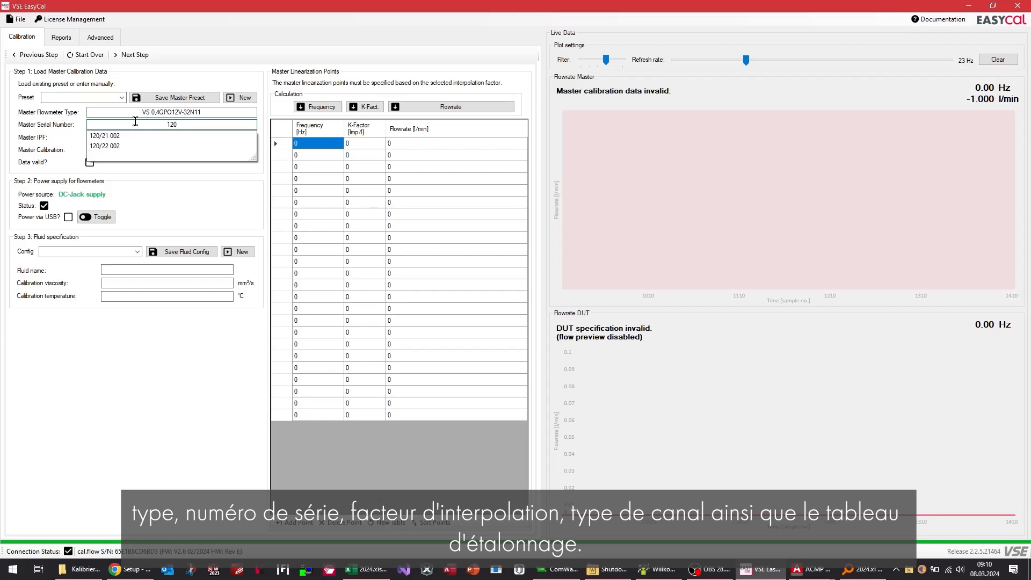
type("/22")
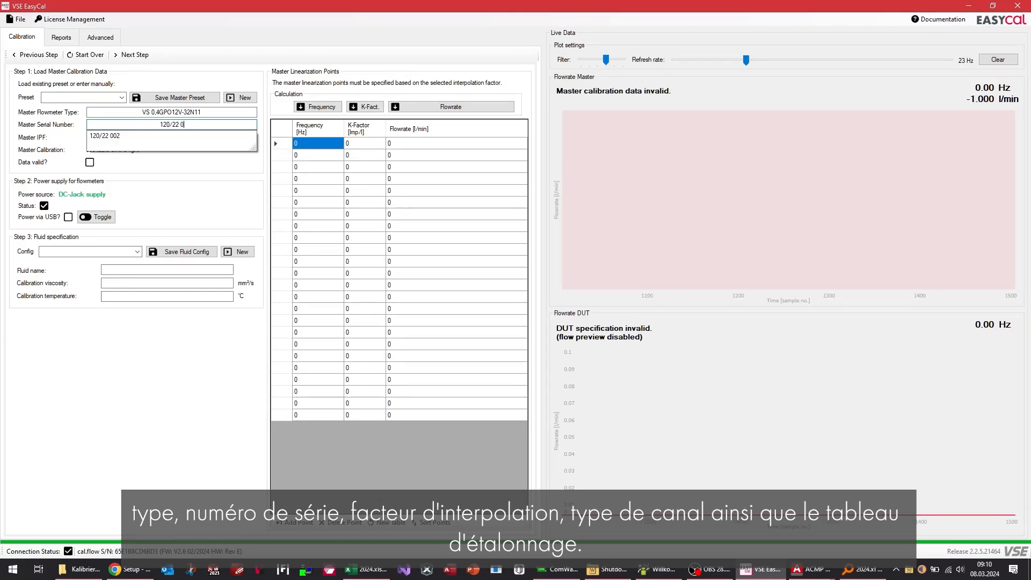
type(" 0")
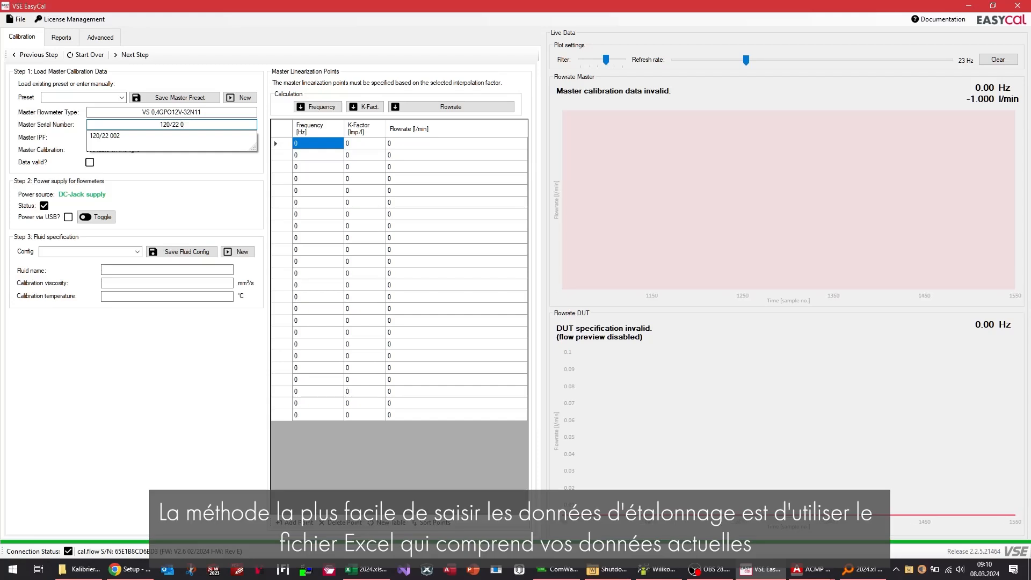
type("5")
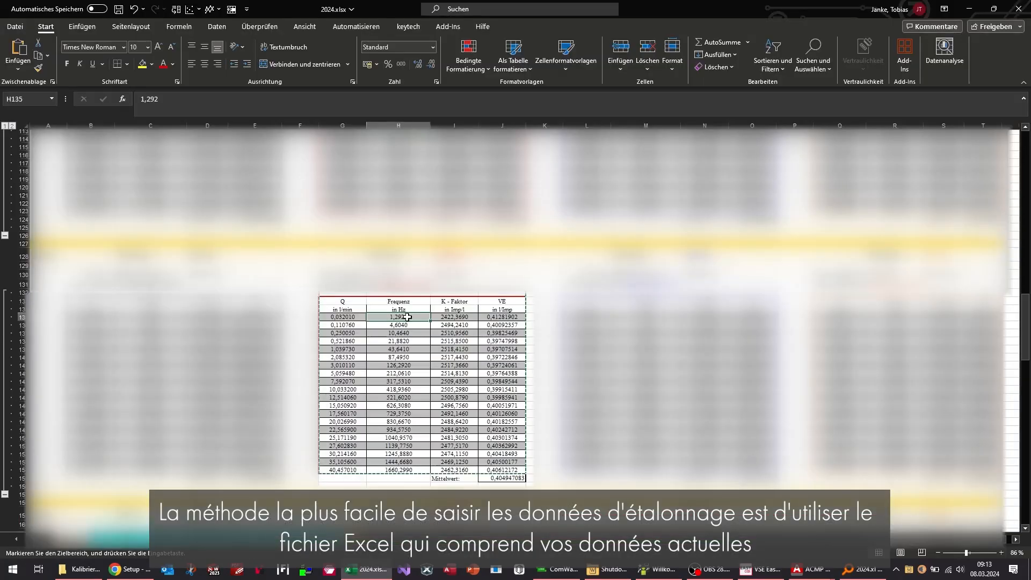
- Copy the frequency and K-factor values from the 2024.xlsx Excel table and paste them into EasyCal's master linearization table
left_click_drag(400, 316, 435, 472)
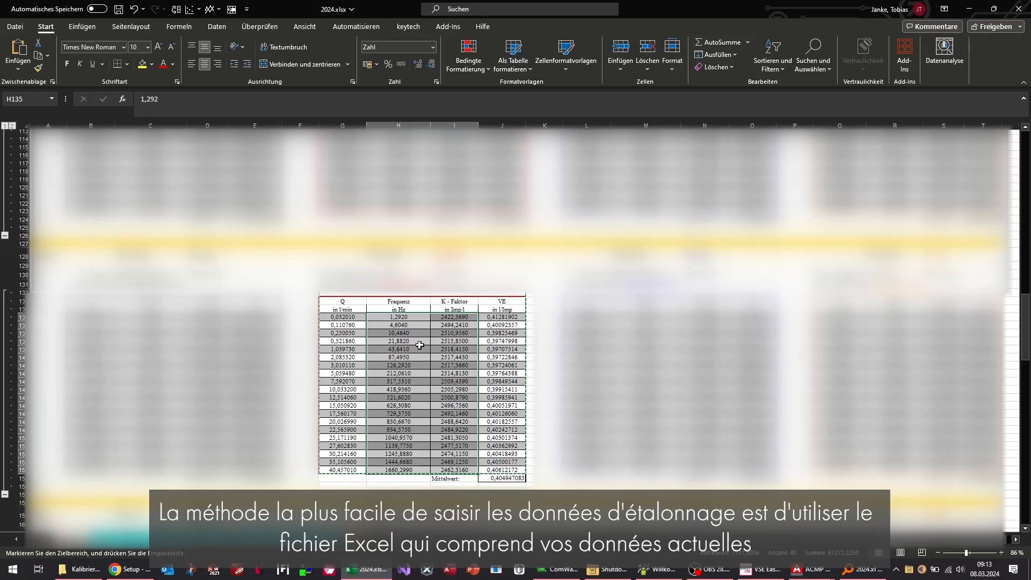
key("ctrl+c")
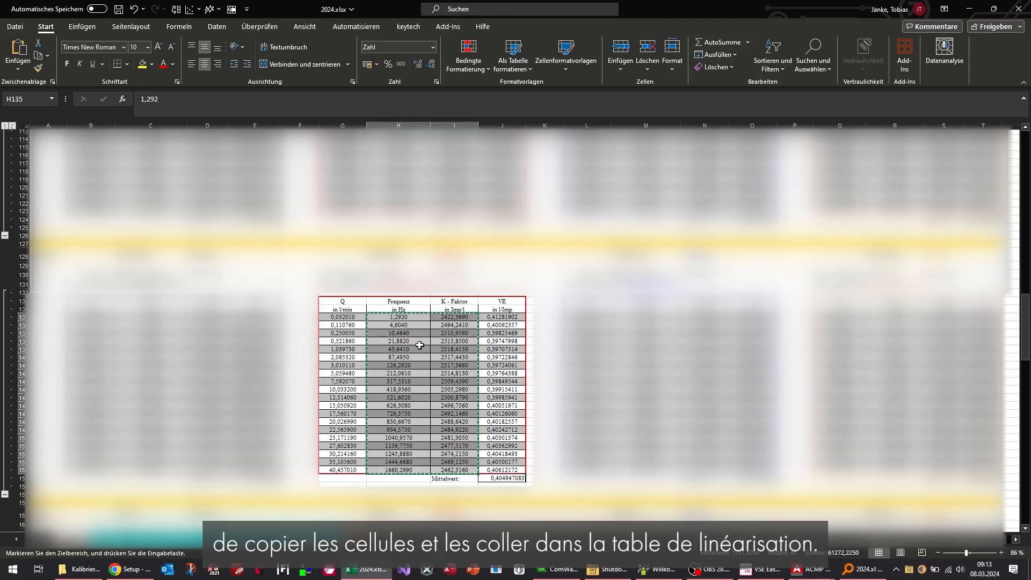
left_click(760, 569)
right_click(314, 149)
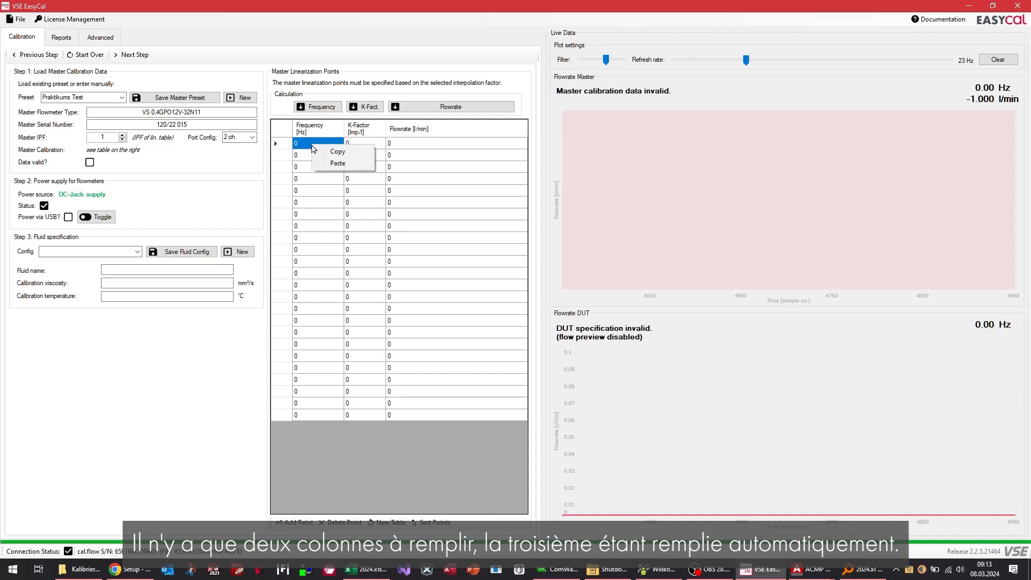
left_click(327, 164)
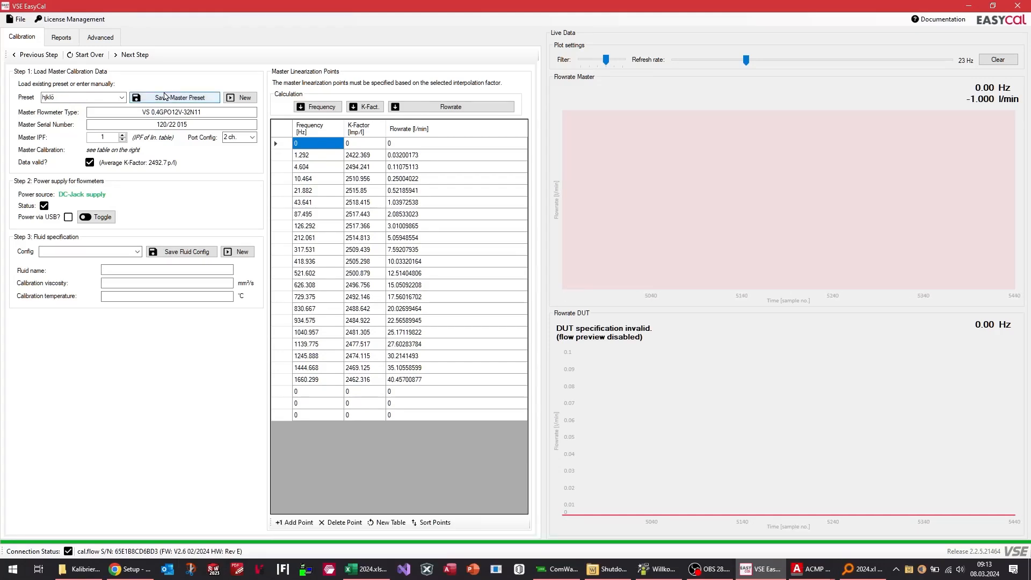
- Save the master calibration data as a preset named Praktikums-Test
left_click(163, 97)
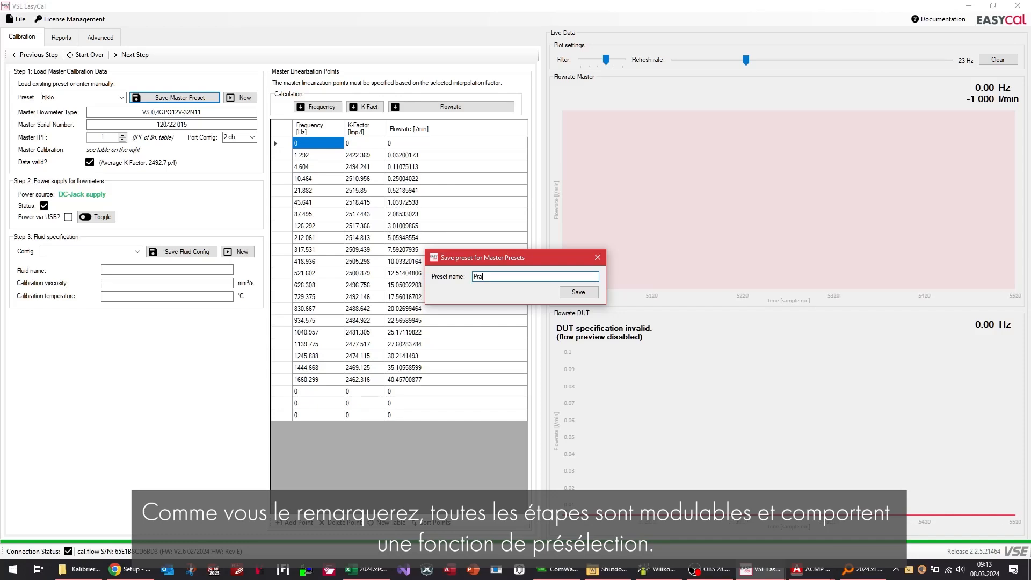
type("Praktikums ")
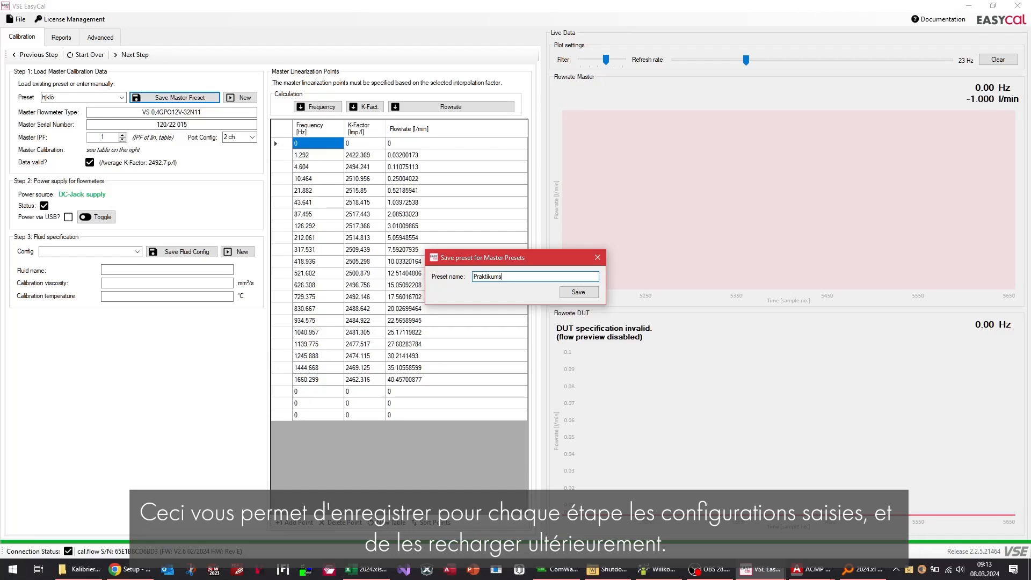
type("Test")
left_click(578, 292)
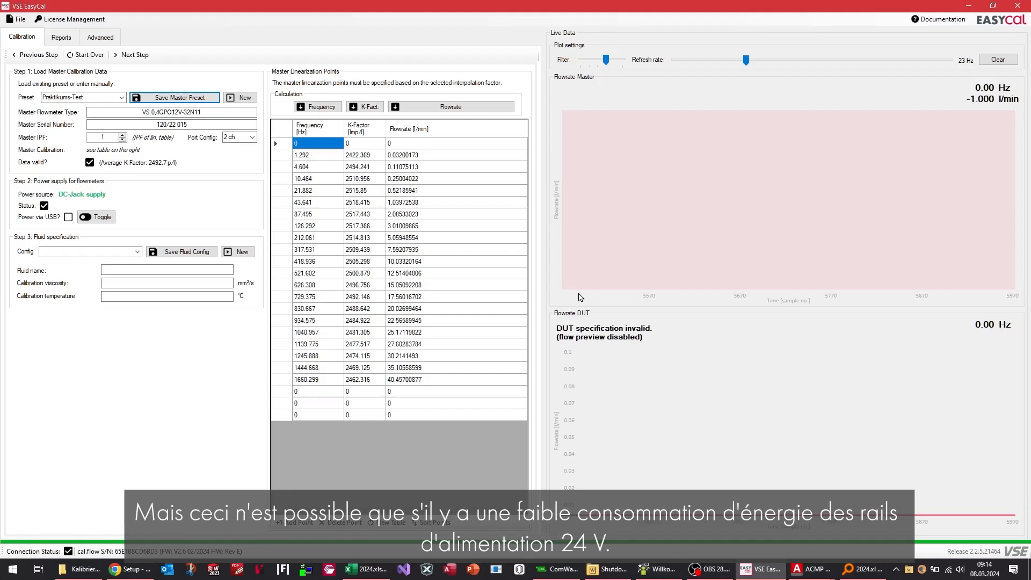
- Specify the fluid Shell V-OL 1404 with viscosity 5 mm²/s and temperature 20 °C, save it as Diesel-Prüfstandt, and advance to the DUT setup
left_click(156, 269)
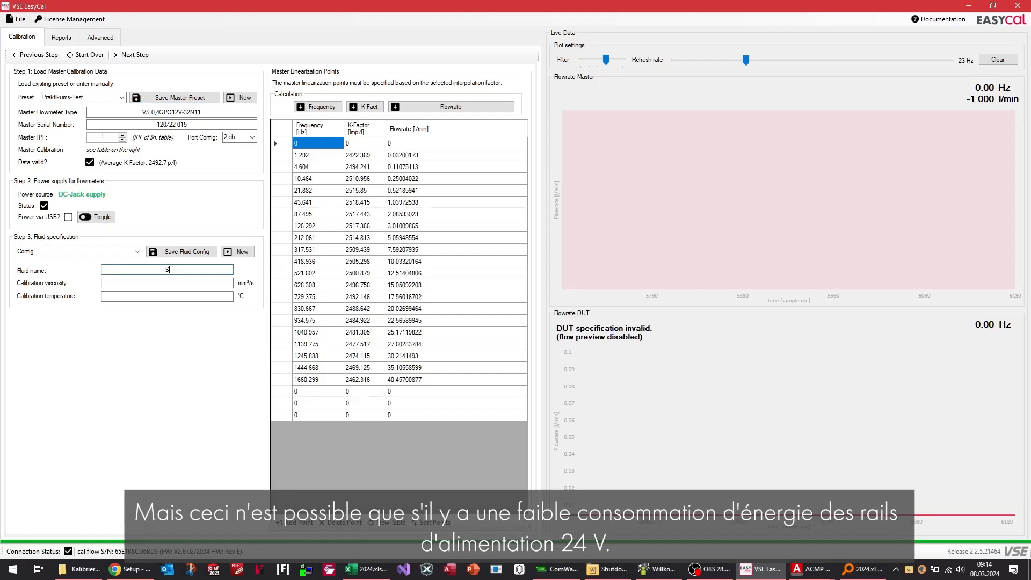
type("Sh")
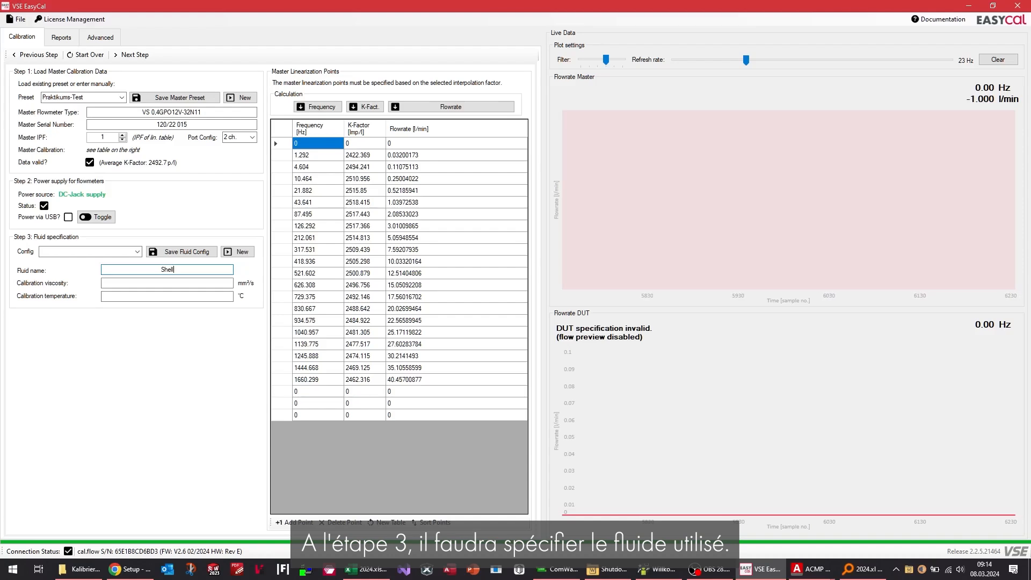
type("ell")
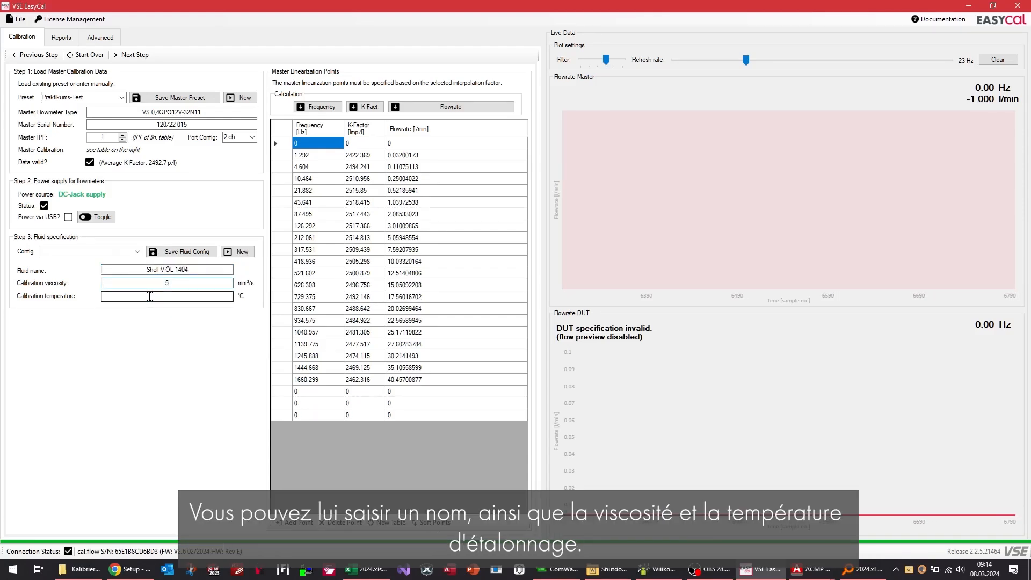
left_click(150, 297)
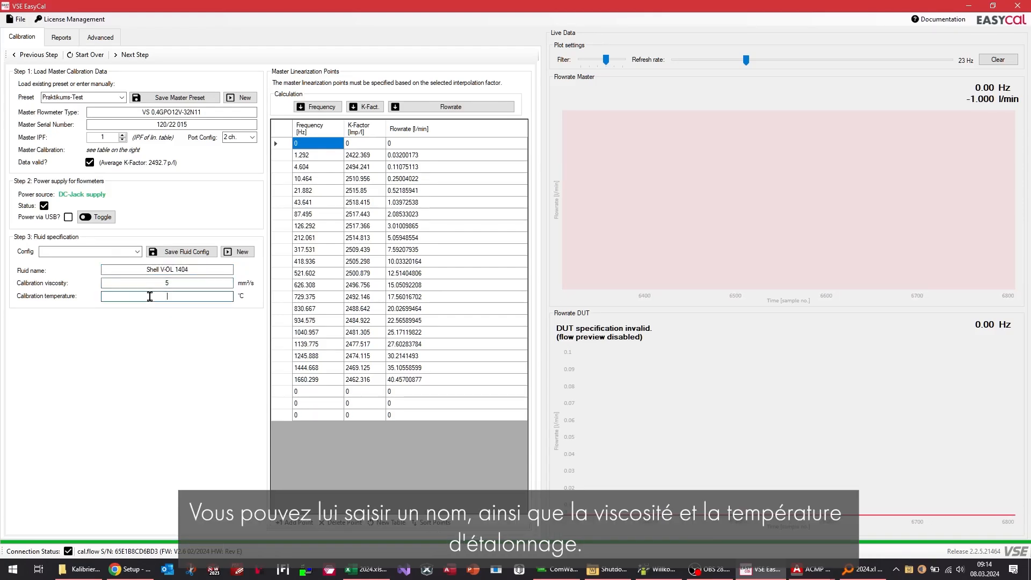
type("20")
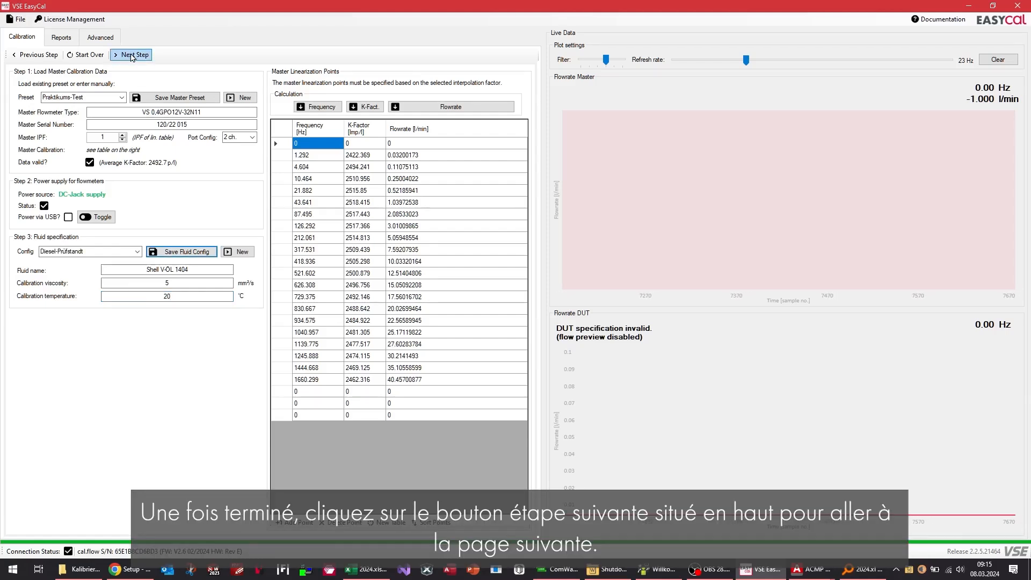
left_click(132, 55)
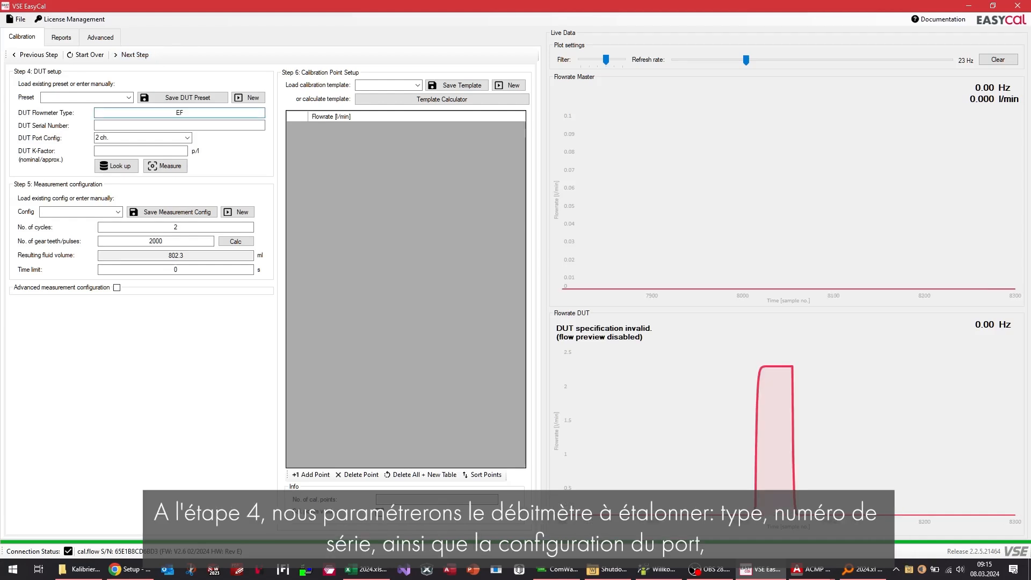
- Set up the DUT as type EF0,4APO14V-PNP, serial number Praktikum, one-channel port, and look up its K-factor in the flowmeter database
type("EF")
type("0.4")
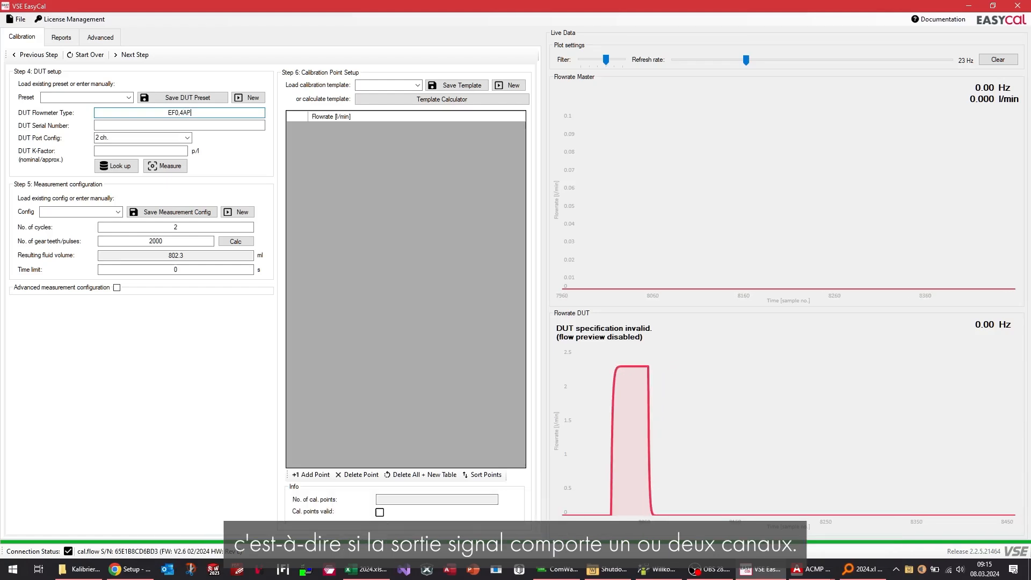
left_click(187, 138)
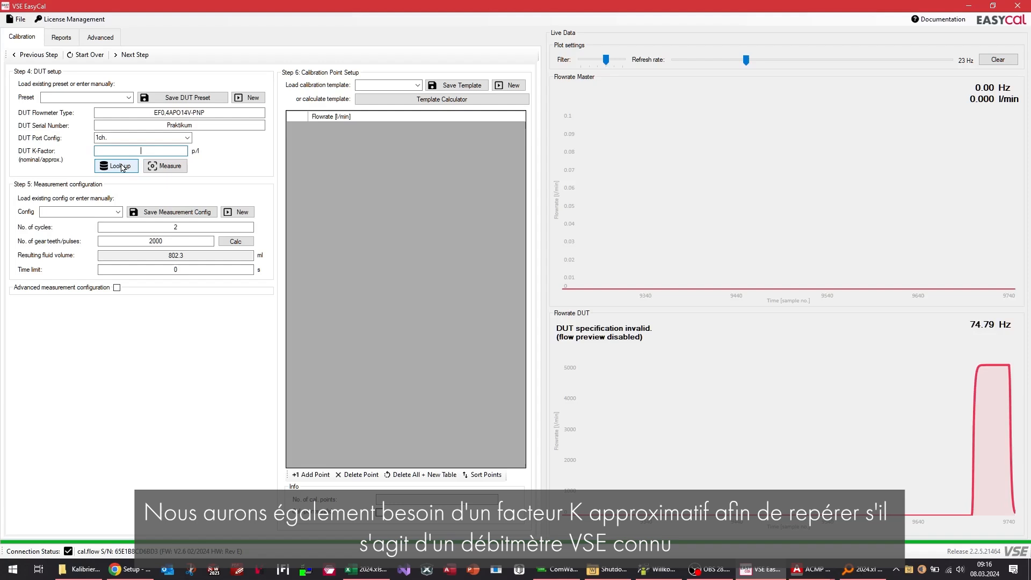
left_click(123, 168)
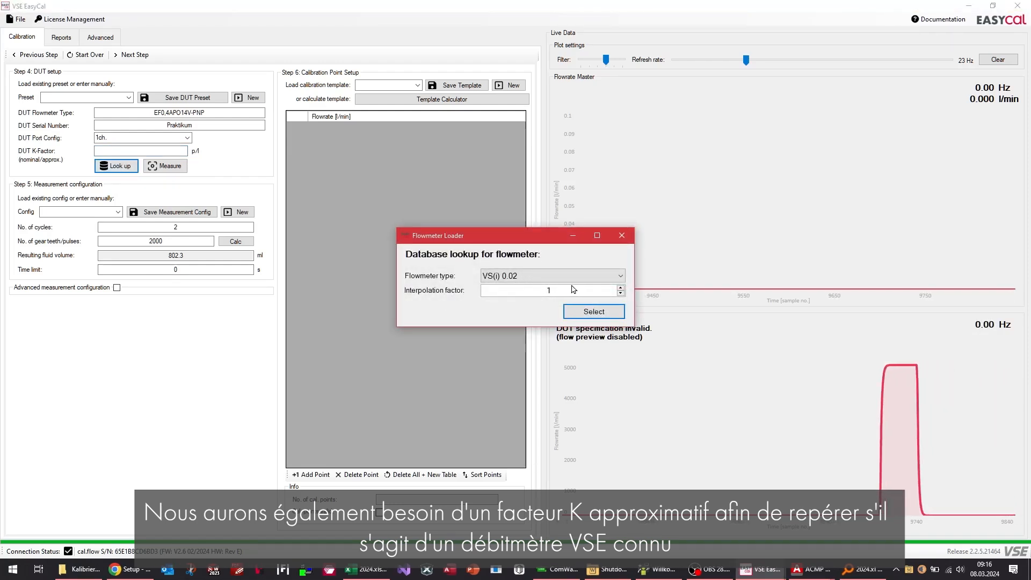
left_click(621, 276)
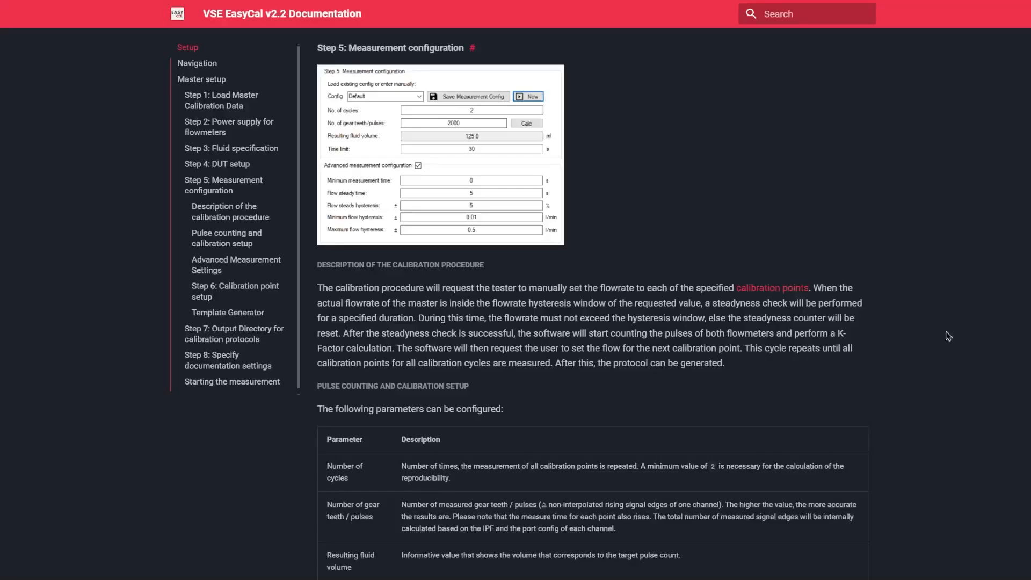
- Read the manual's section on measurement configuration, including pulse counting and the advanced measurement settings
scroll(904, 235, "down", 1)
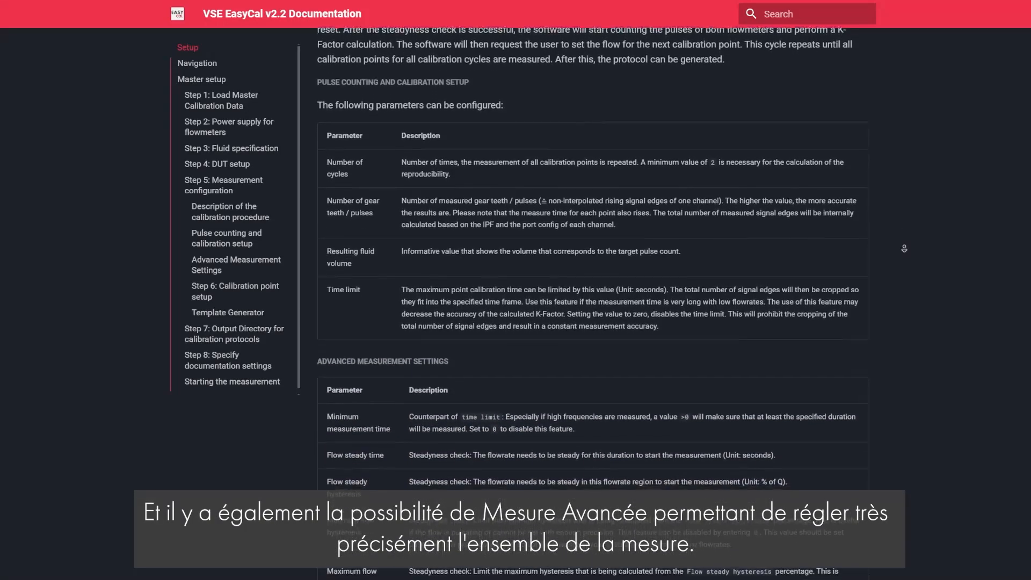
middle_click(907, 252)
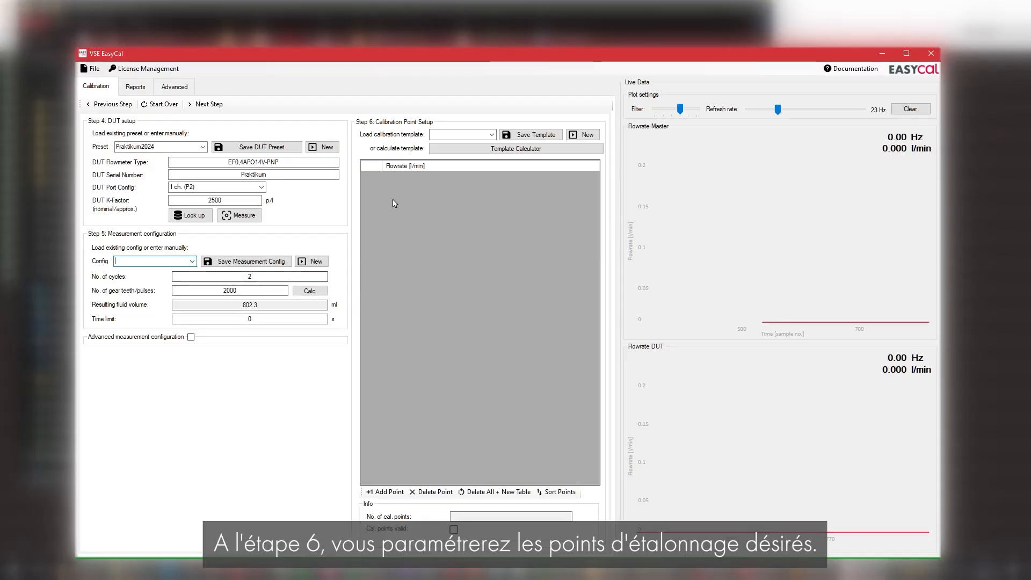
- Generate a calibration point template for the EF 0.4 flowmeter with 7 points from 0.5 to 30 l/min using the Exponential^2 style
left_click(489, 150)
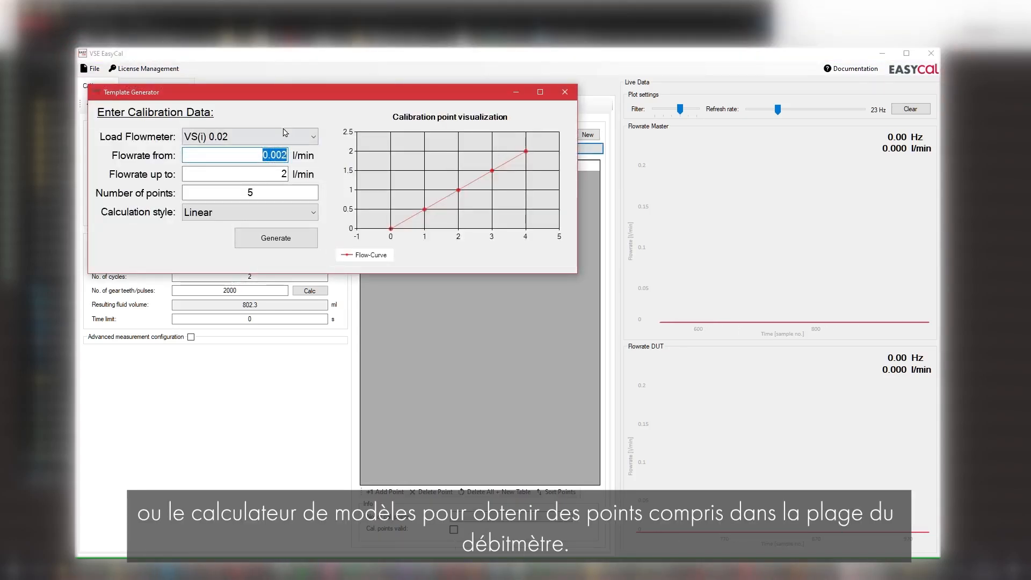
left_click(317, 142)
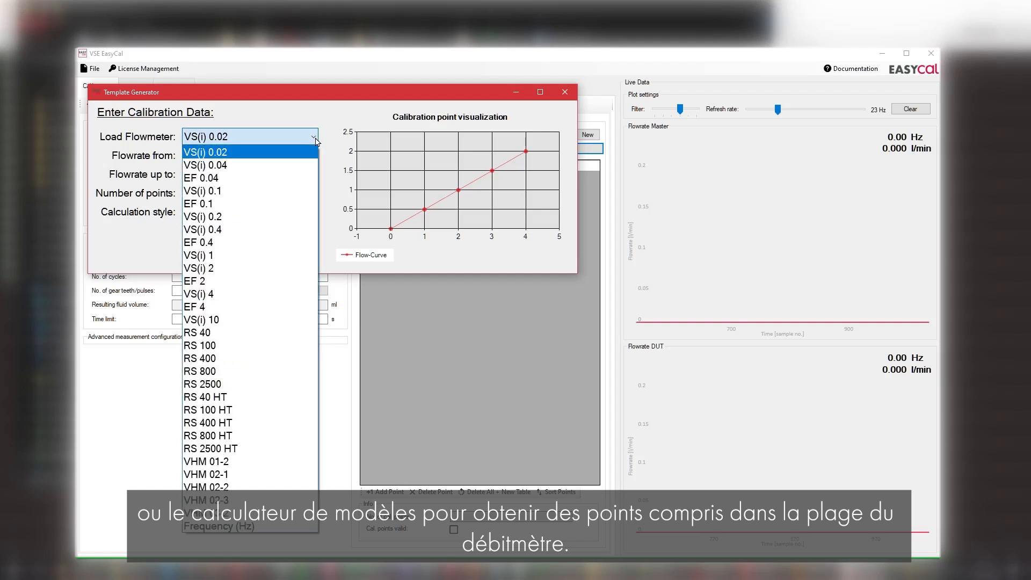
left_click(271, 243)
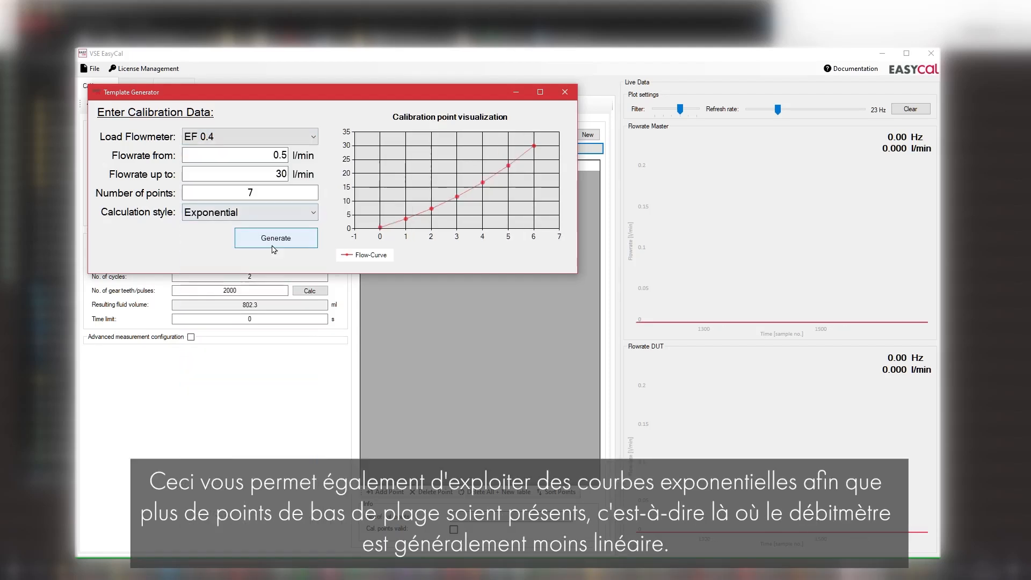
left_click(278, 216)
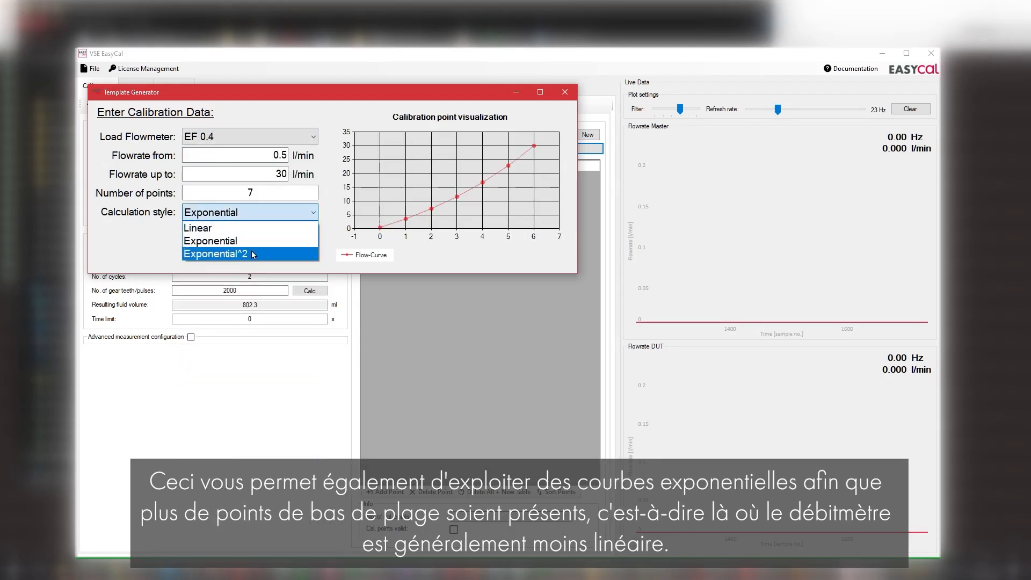
left_click(251, 250)
left_click(274, 240)
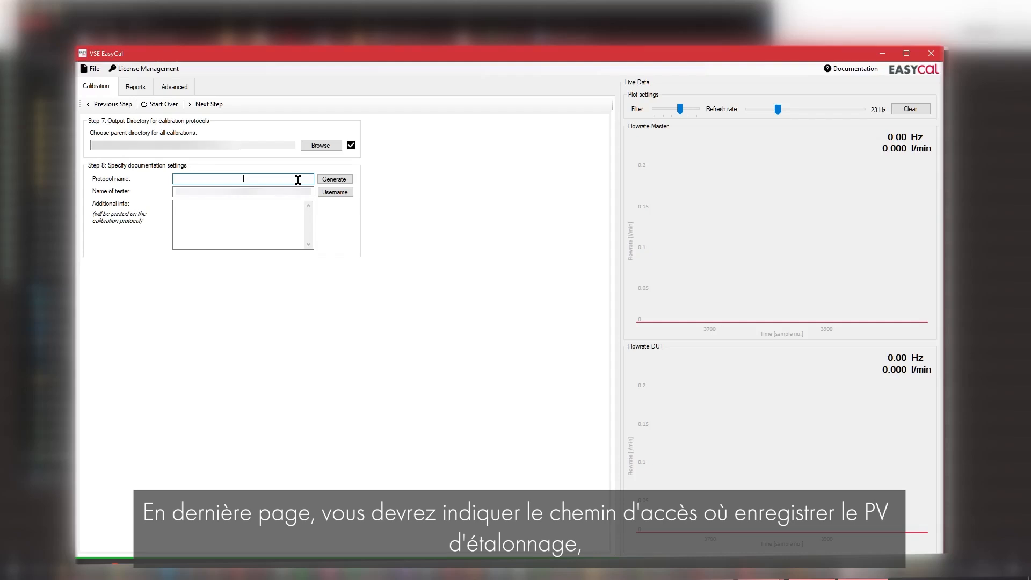
- Name the calibration protocol Cal.flow Praktikums Versuch in the documentation settings
type("Cal")
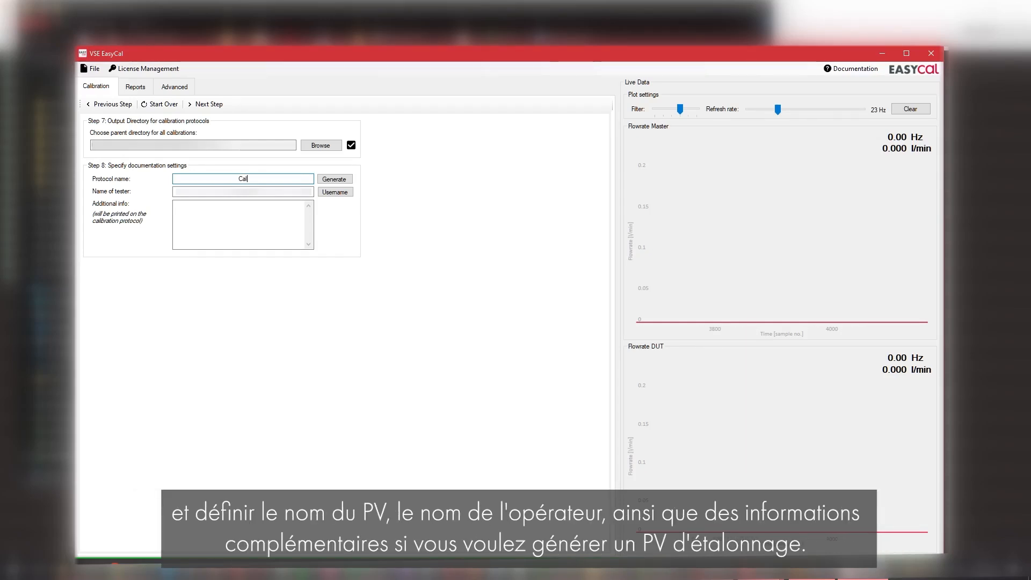
type(".flow")
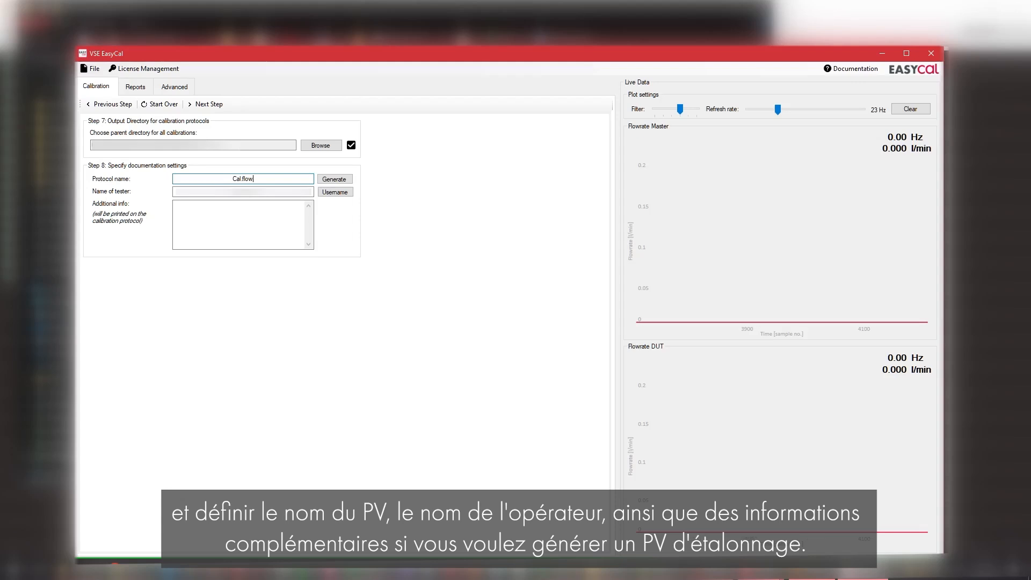
type(" Prax")
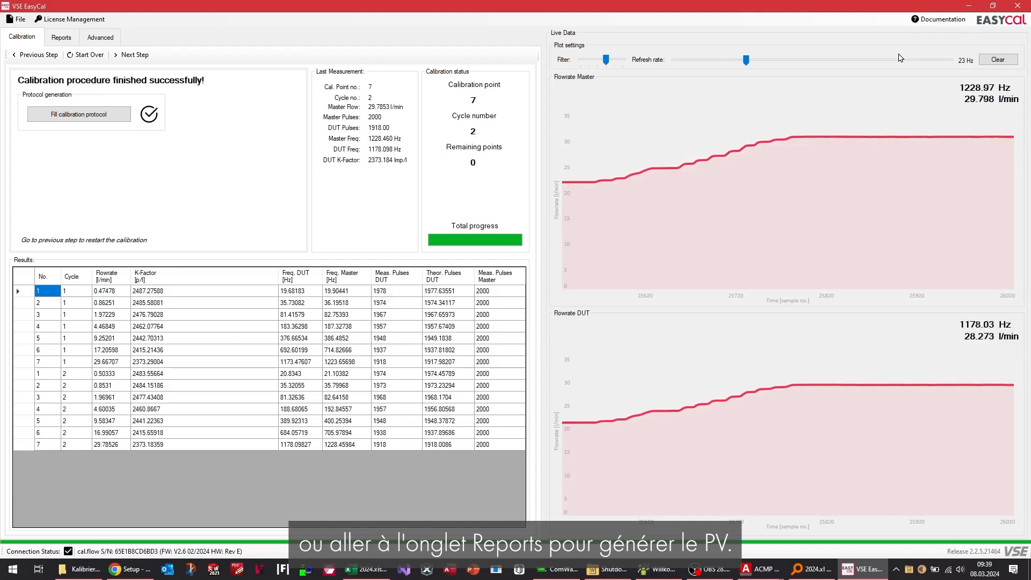
- Display the report for the Cal.flow Praktikums Versuch result and refresh it with the 1% error plot limit turned off
left_click(61, 37)
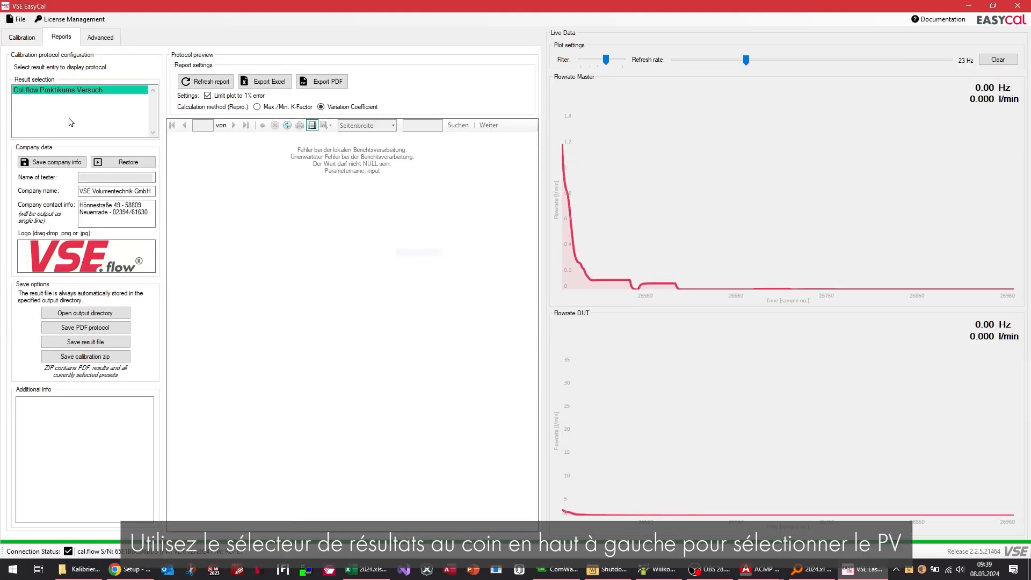
left_click(71, 92)
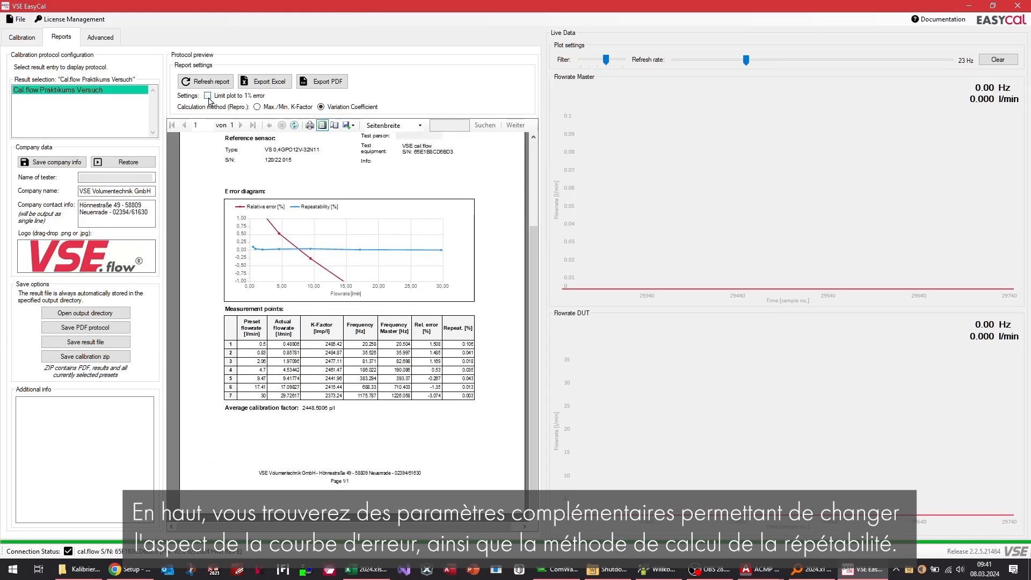
left_click(207, 81)
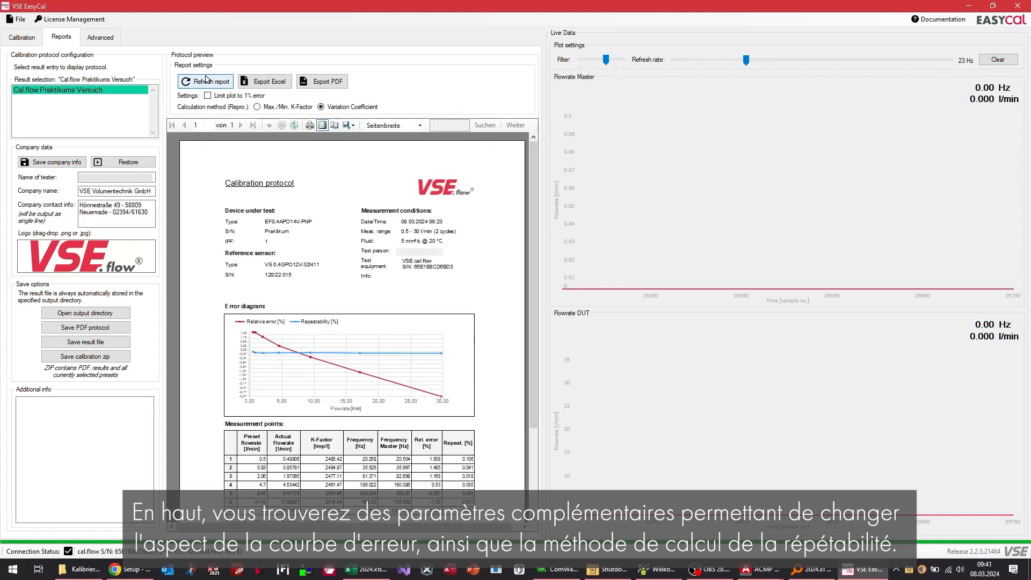